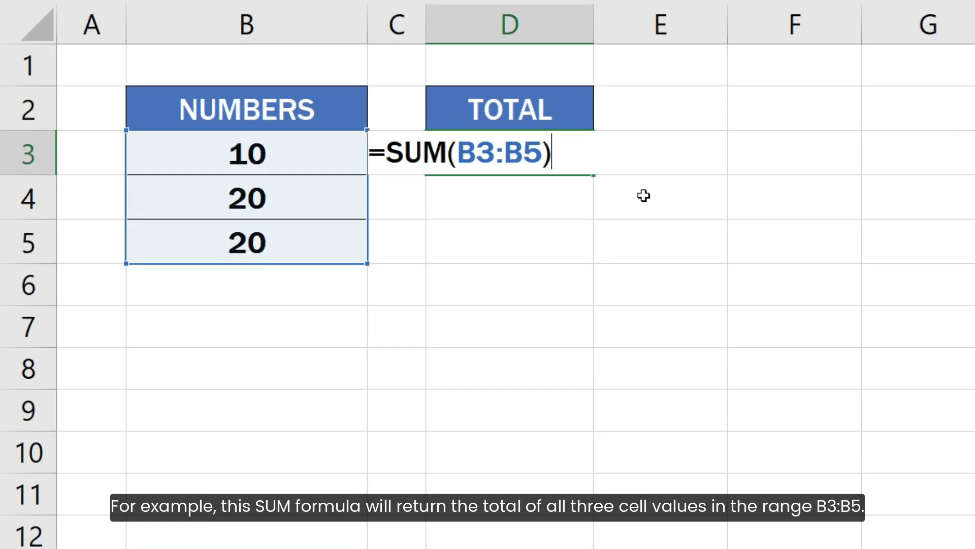
# Commit =SUM(B3:B5) in D3 so the TOTAL cell shows 50.
pyautogui.press('Return')
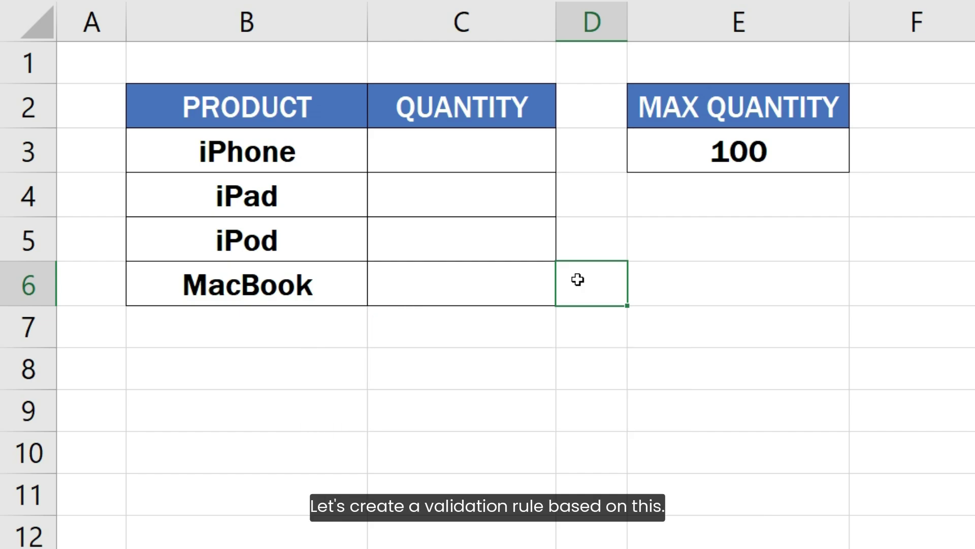
# Open Data Validation for quantity cells C3:C6 and set Allow to Custom, ready for a formula.
pyautogui.moveTo(507, 174); pyautogui.dragTo(508, 285)
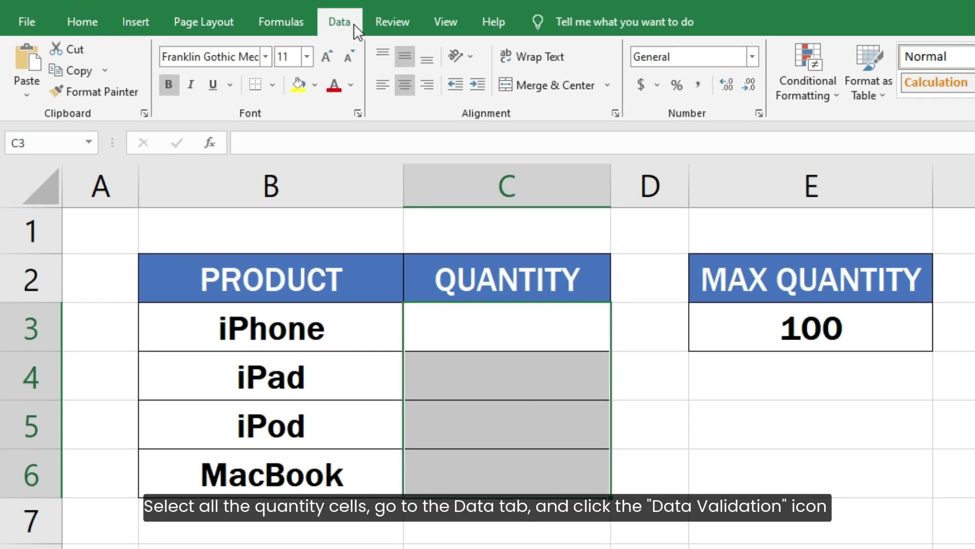
pyautogui.click(353, 23)
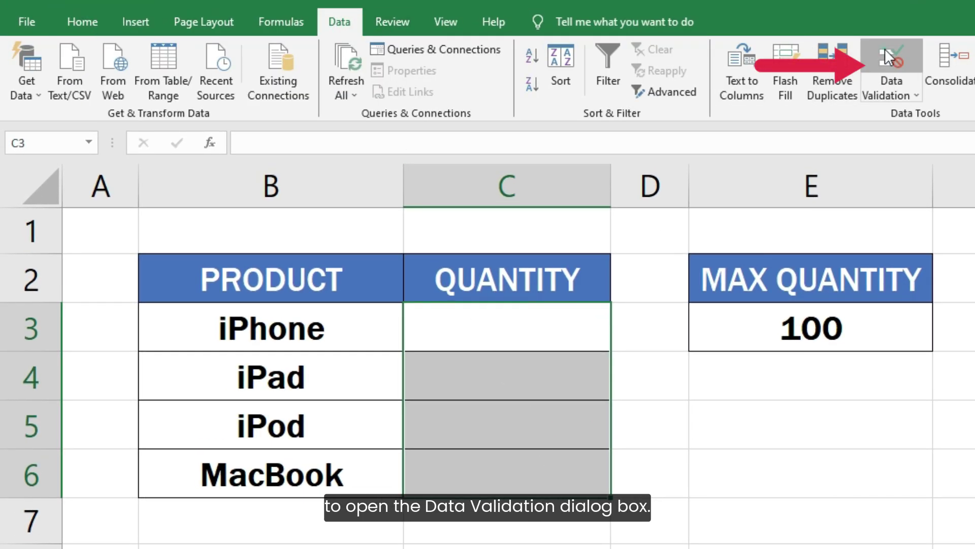
pyautogui.click(892, 66)
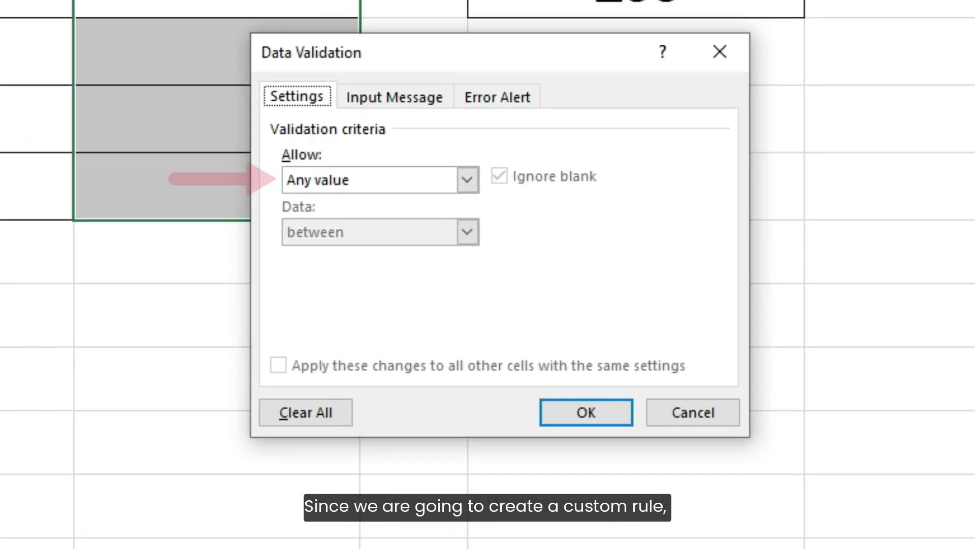
pyautogui.click(467, 184)
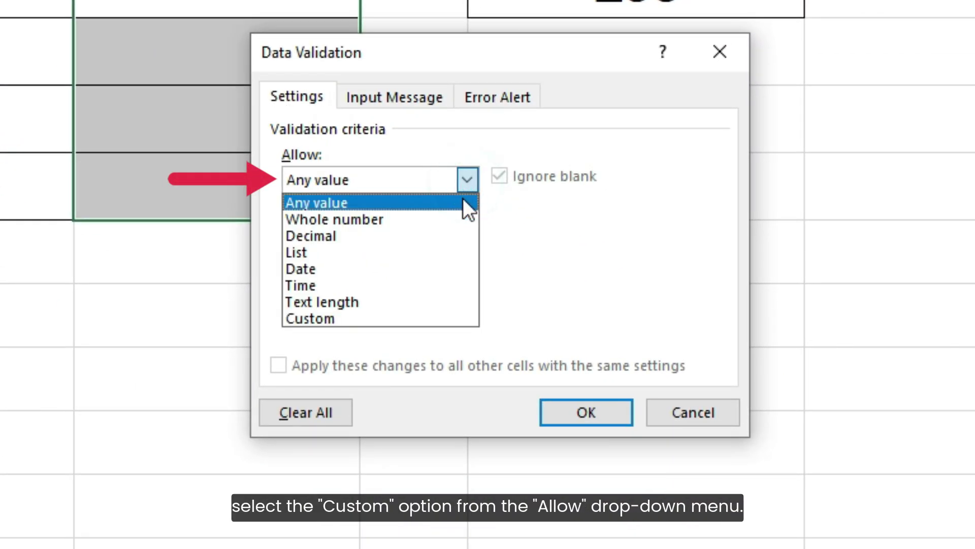
pyautogui.click(447, 312)
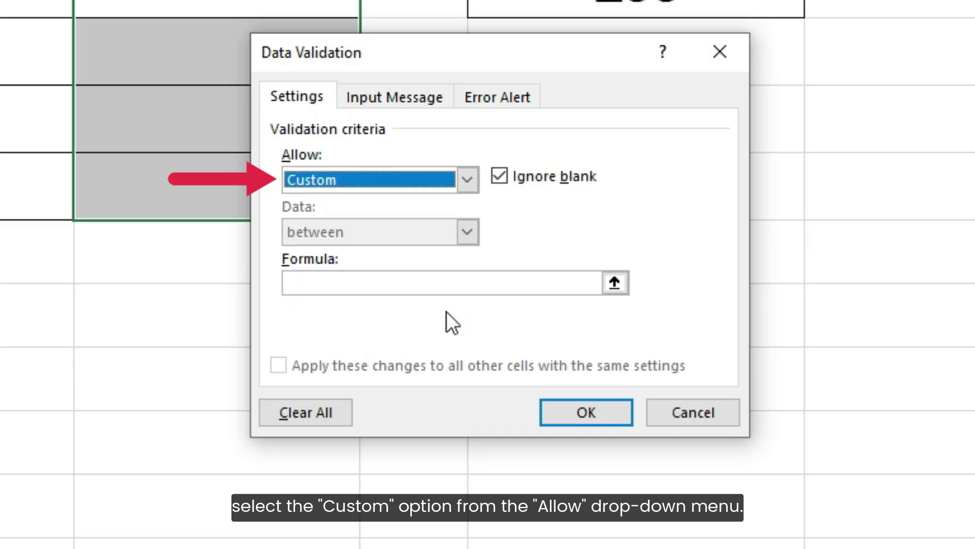
pyautogui.click(441, 285)
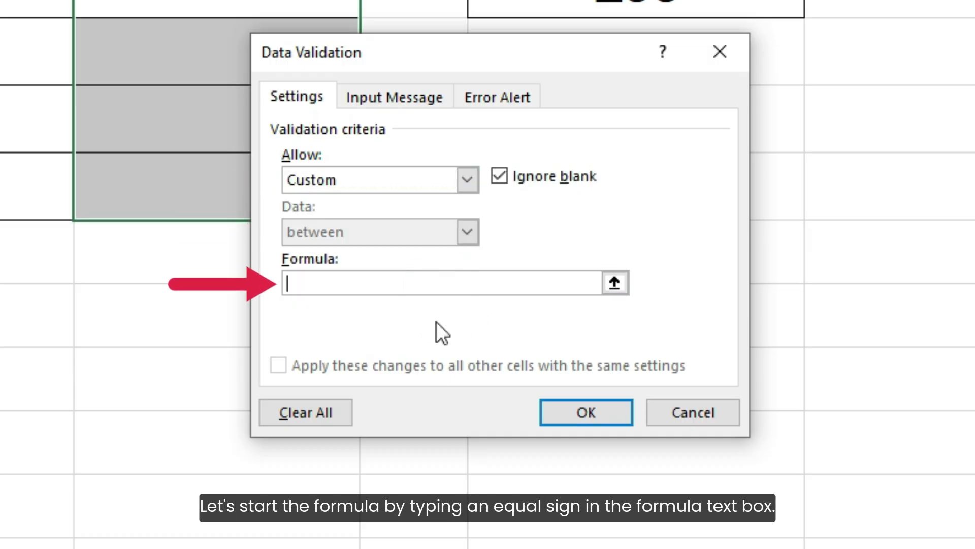
# Enter the validation formula =SUM(C3:C6) < E3, then make C3, C6 and E3 absolute.
pyautogui.write('=SUM')
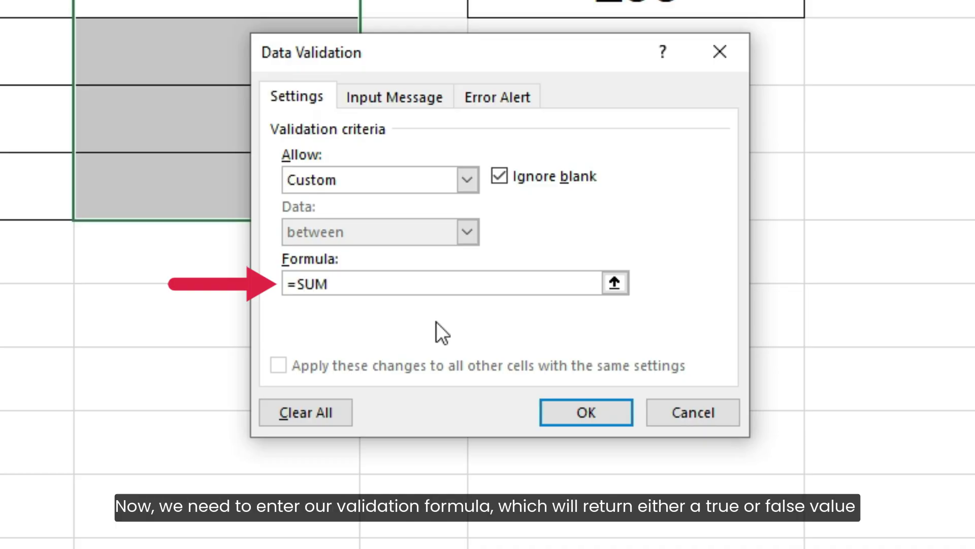
pyautogui.write('(C3:C6) < E3')
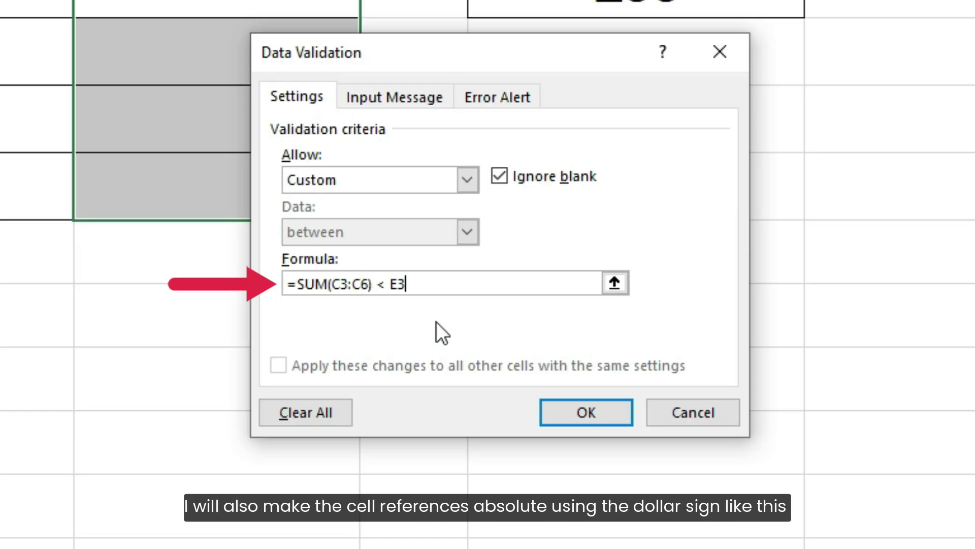
pyautogui.click(331, 284)
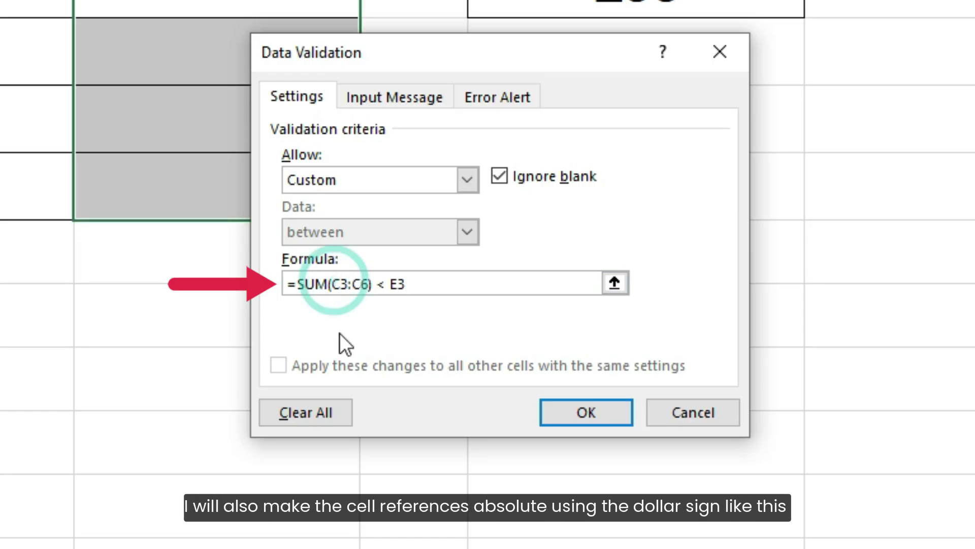
pyautogui.write('$')
pyautogui.press('Right')
pyautogui.write('$')
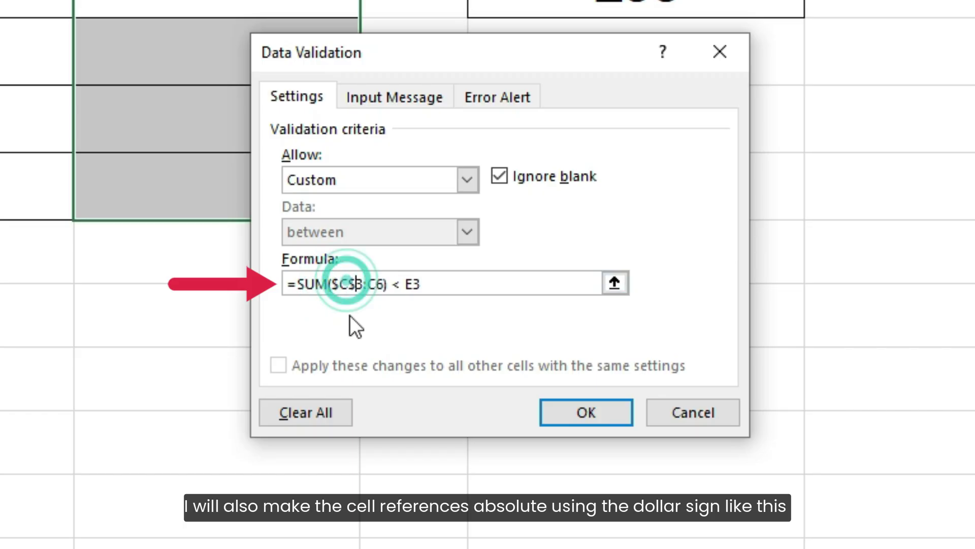
pyautogui.click(369, 284)
pyautogui.write('$')
pyautogui.press('Right')
pyautogui.write('$')
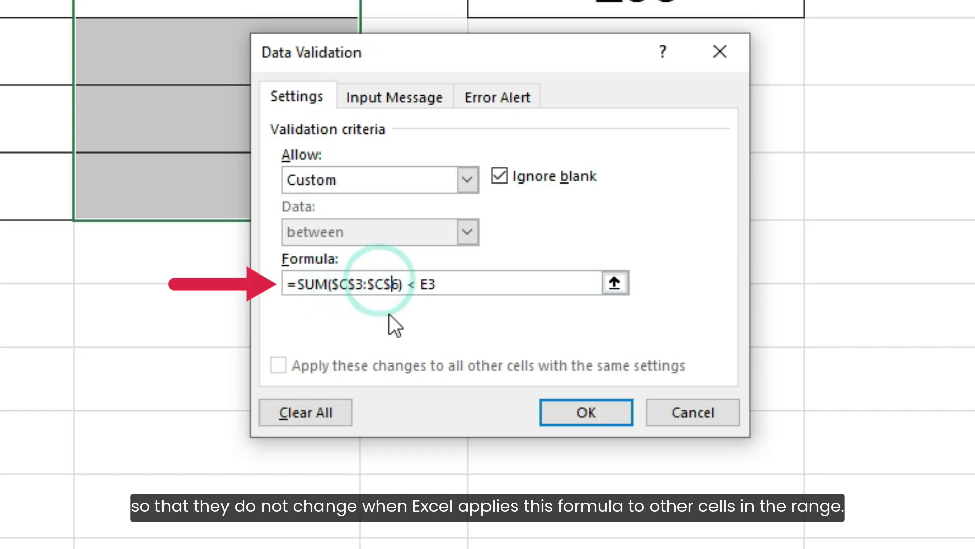
pyautogui.click(421, 284)
pyautogui.write('$')
pyautogui.press('Right')
pyautogui.write('$')
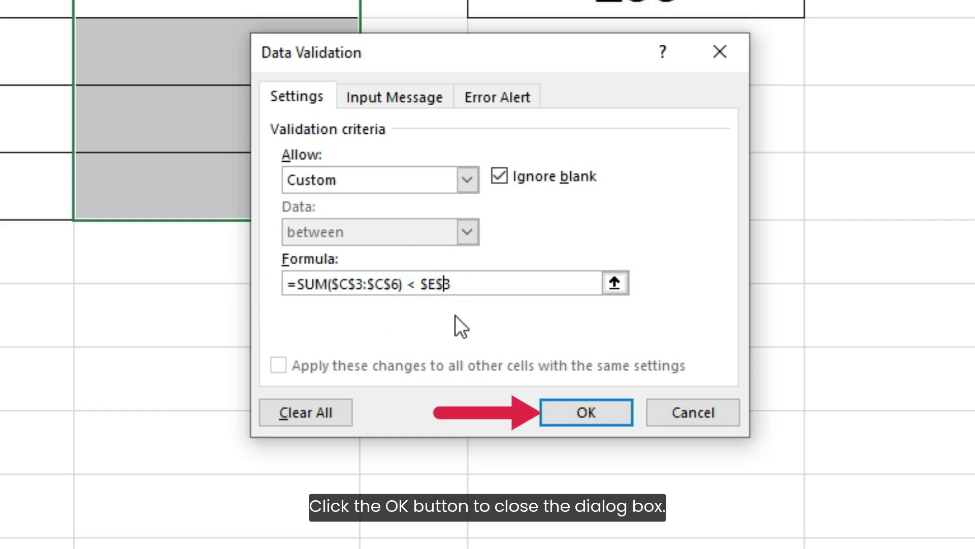
# Apply the validation rule and enter quantities 10 in C3 and 20 in C4.
pyautogui.click(563, 405)
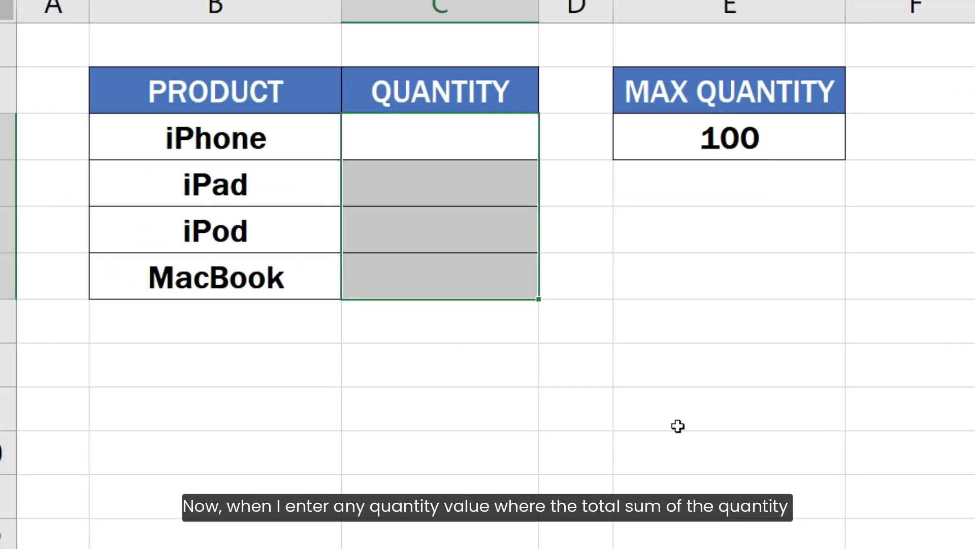
pyautogui.click(467, 139)
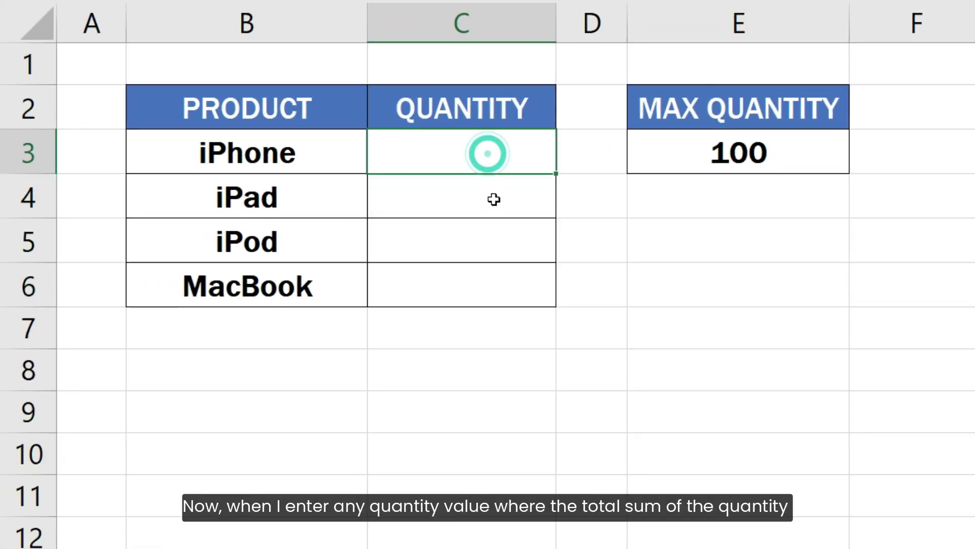
pyautogui.write('10')
pyautogui.press('Return')
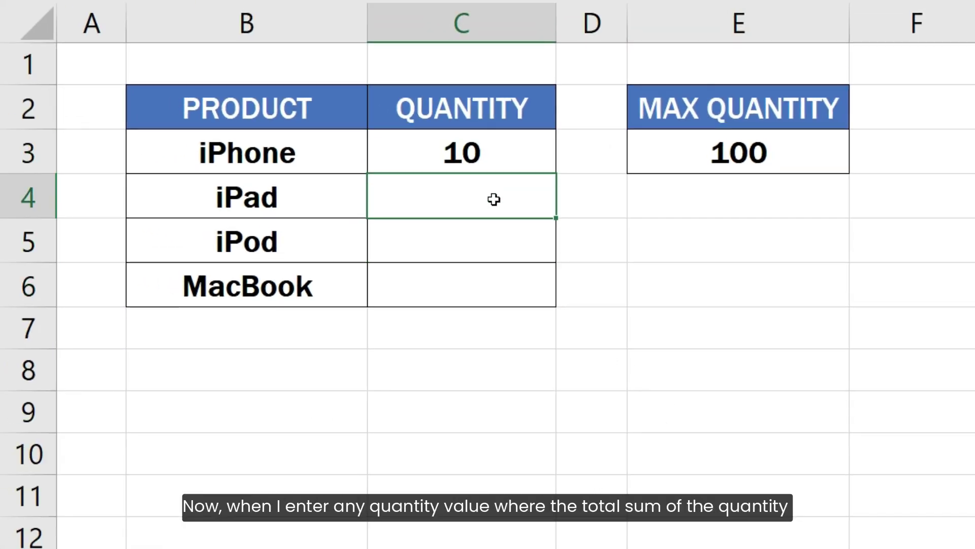
pyautogui.write('20')
pyautogui.press('Return')
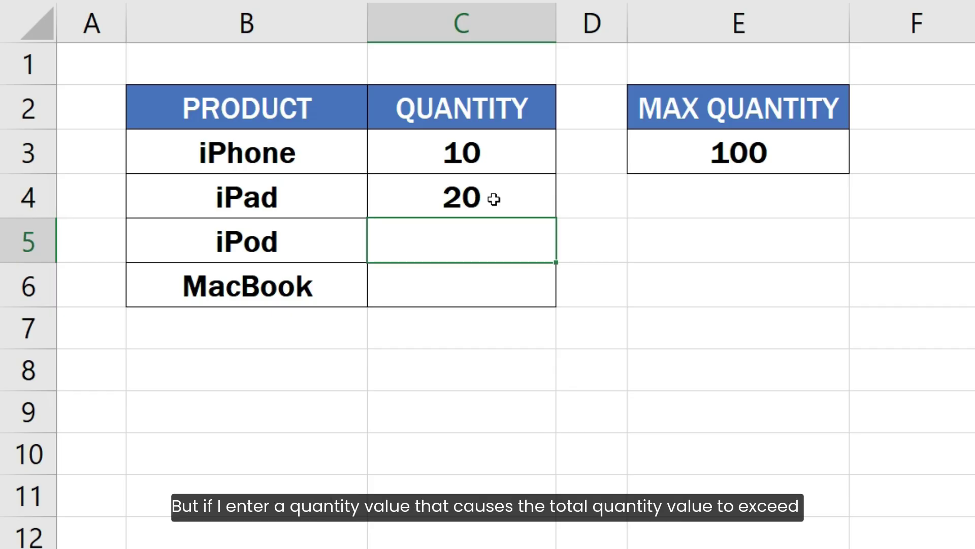
# Enter 90 as the iPod quantity and cancel the rejected entry.
pyautogui.write('90')
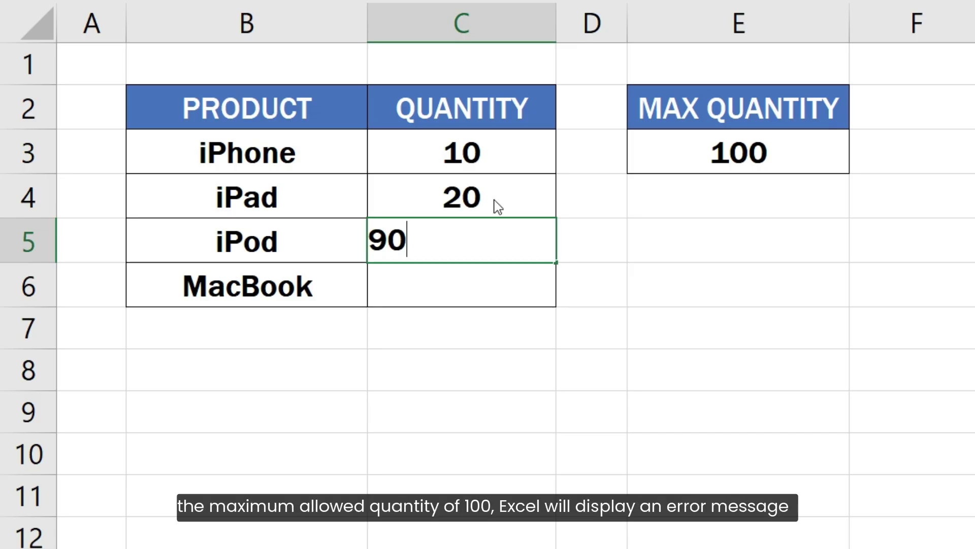
pyautogui.press('Return')
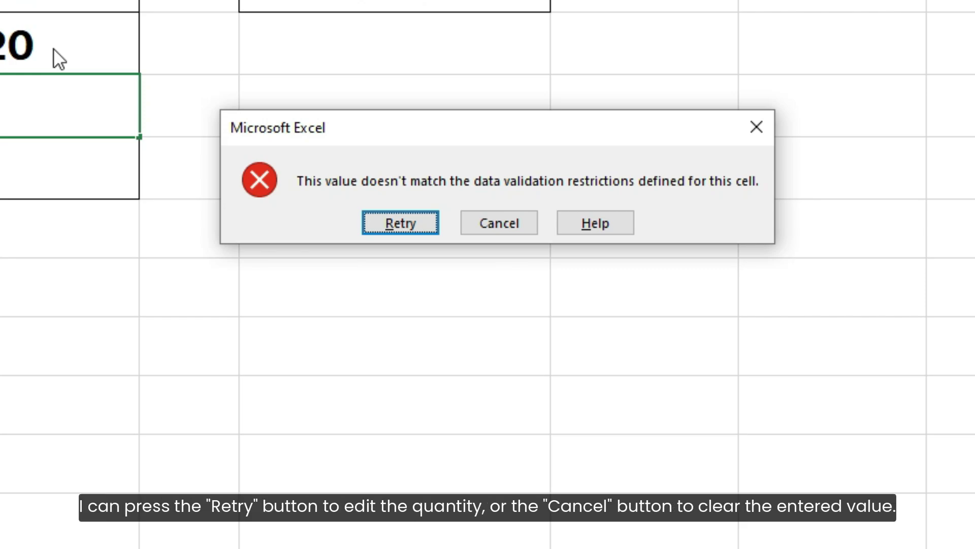
pyautogui.click(473, 220)
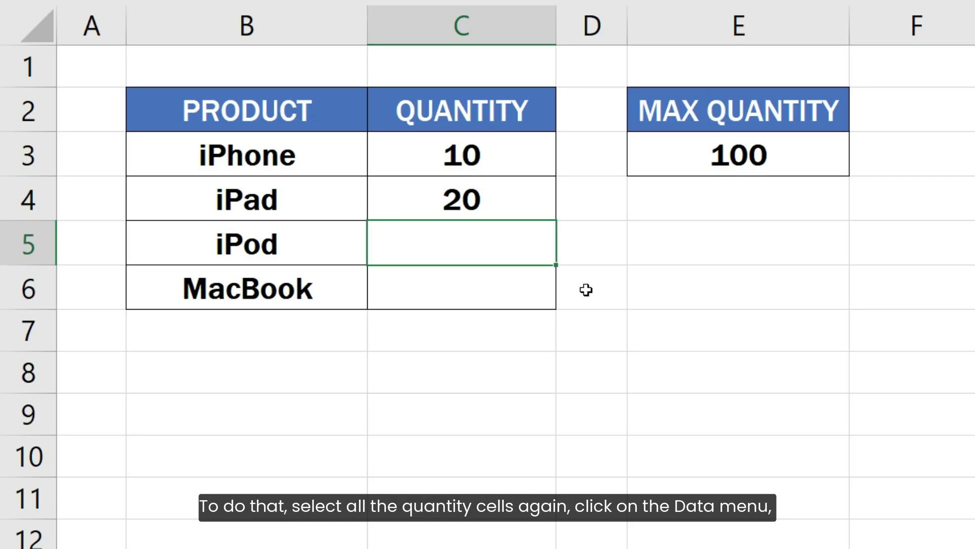
# Give C3:C6 an error alert titled 'Invalid quantity' reading 'The total quantity value must not exceed 100.'.
pyautogui.moveTo(514, 151); pyautogui.dragTo(523, 285)
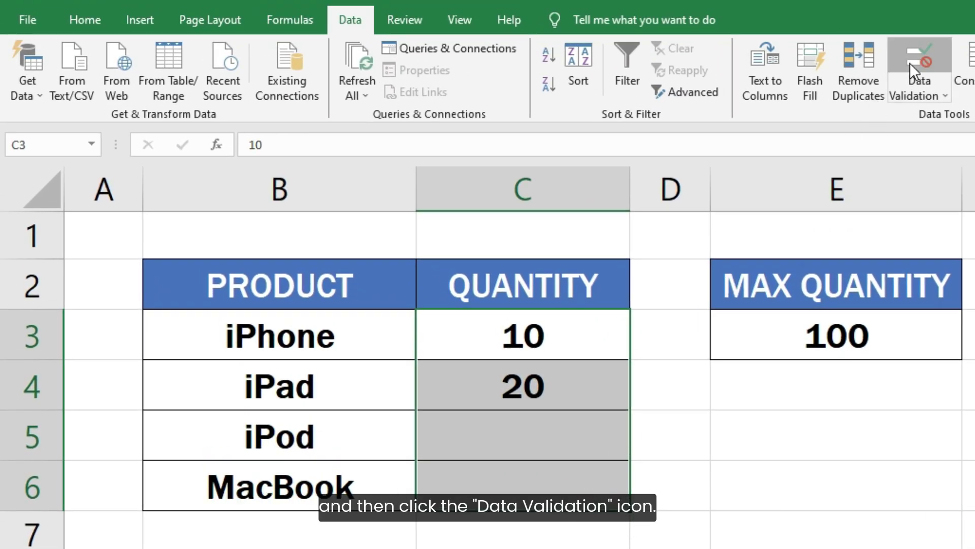
pyautogui.click(910, 63)
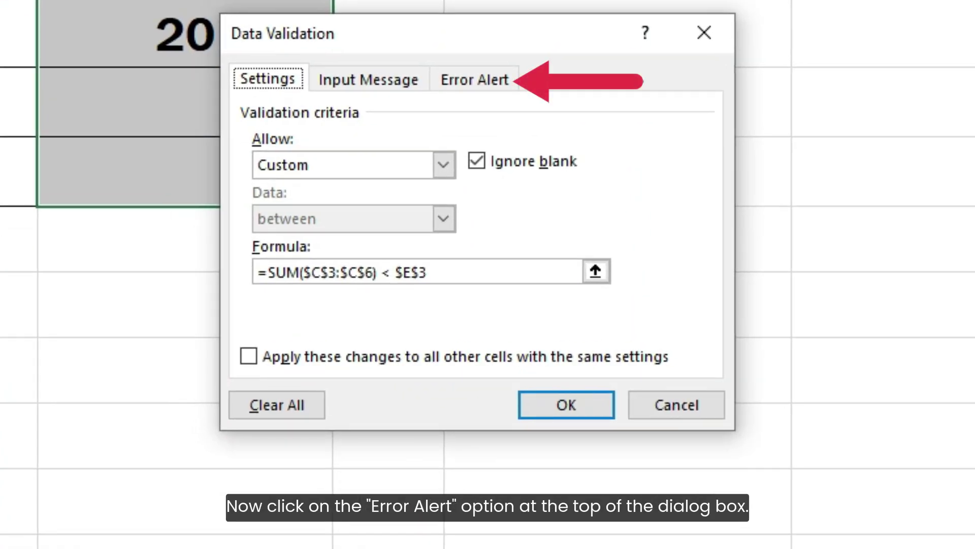
pyautogui.click(484, 81)
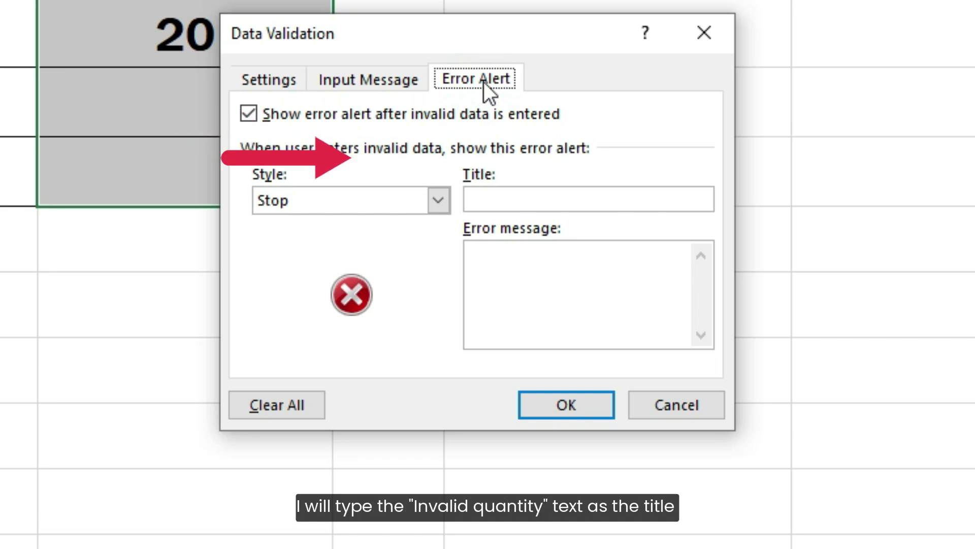
pyautogui.click(481, 197)
pyautogui.write('Invalid quantity')
pyautogui.click(477, 268)
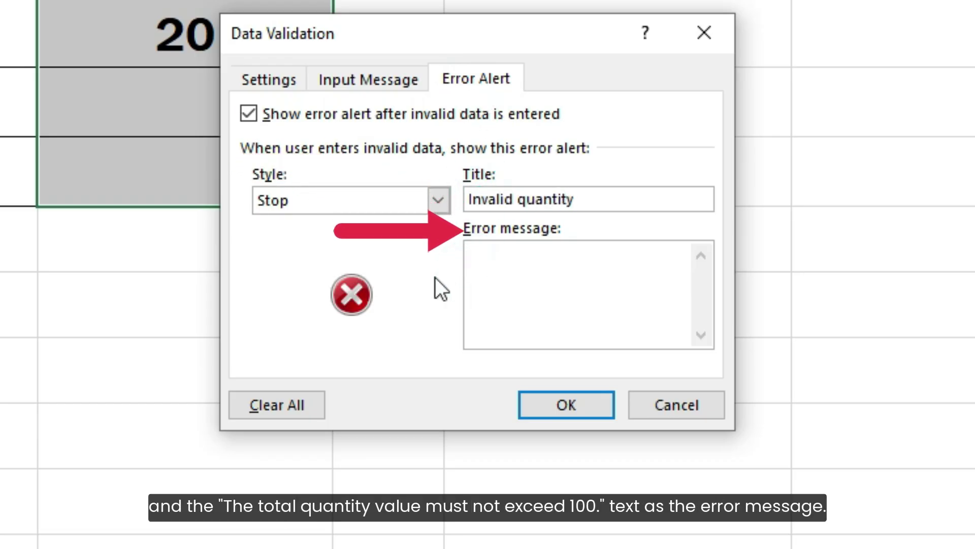
pyautogui.write('The total quantity value must not exceed 100.')
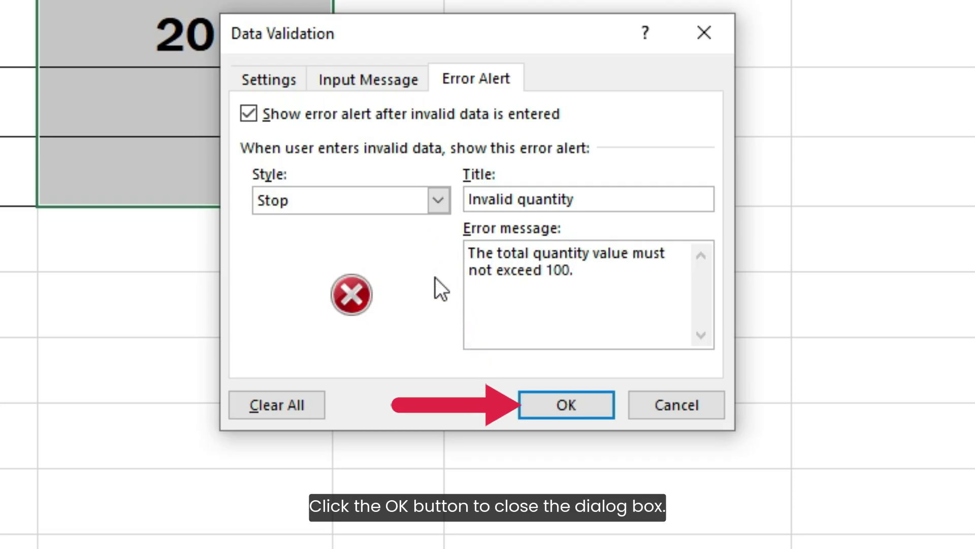
pyautogui.click(546, 392)
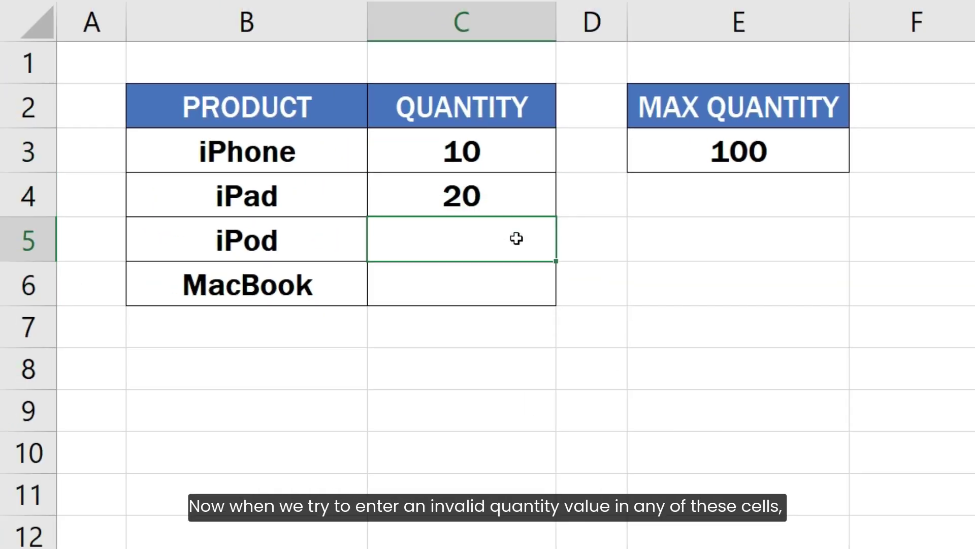
pyautogui.write('90')
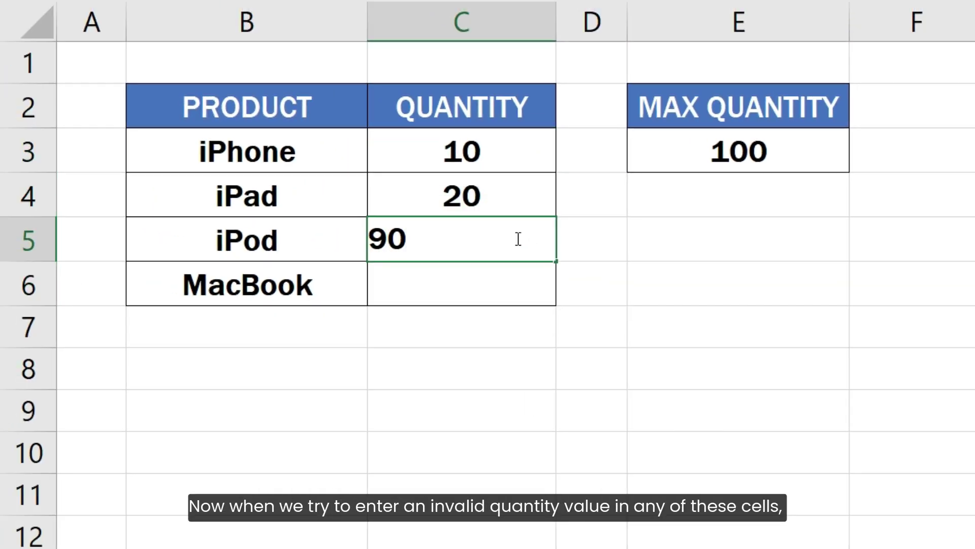
pyautogui.press('Return')
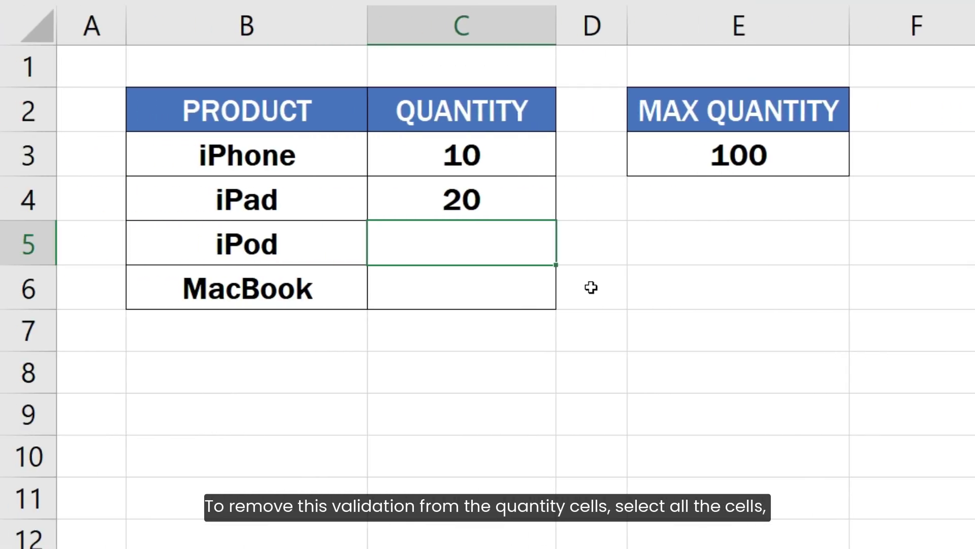
# Clear all data validation from quantity cells C3:C6.
pyautogui.moveTo(526, 155); pyautogui.dragTo(525, 284)
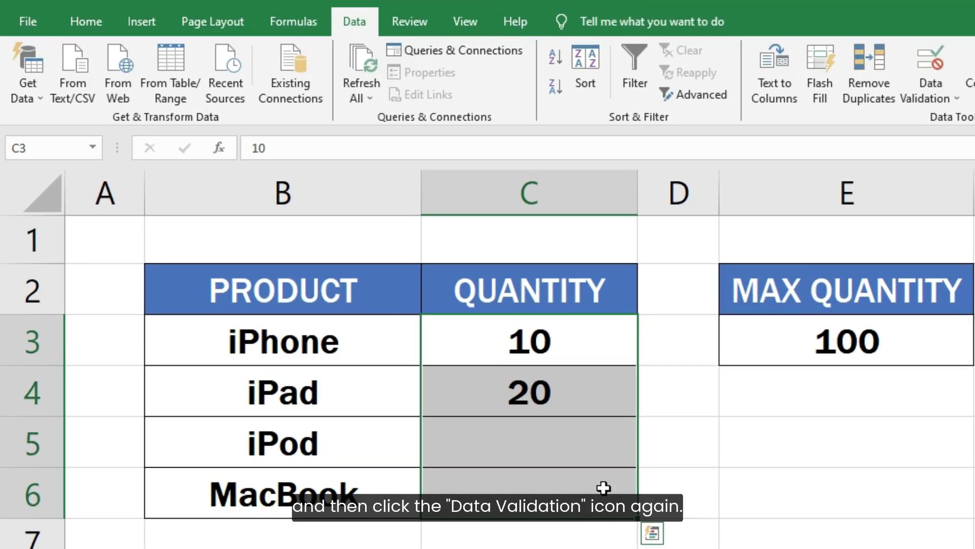
pyautogui.click(940, 54)
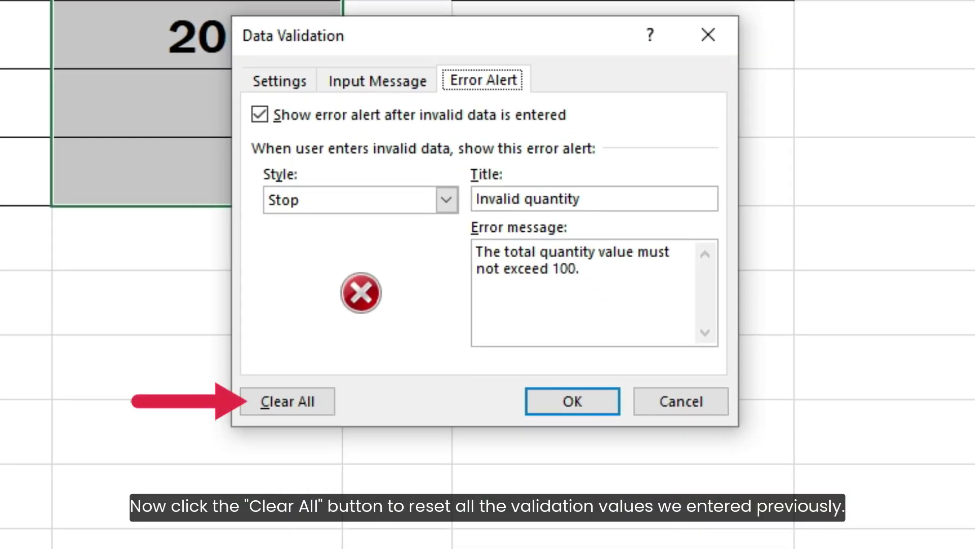
pyautogui.click(299, 394)
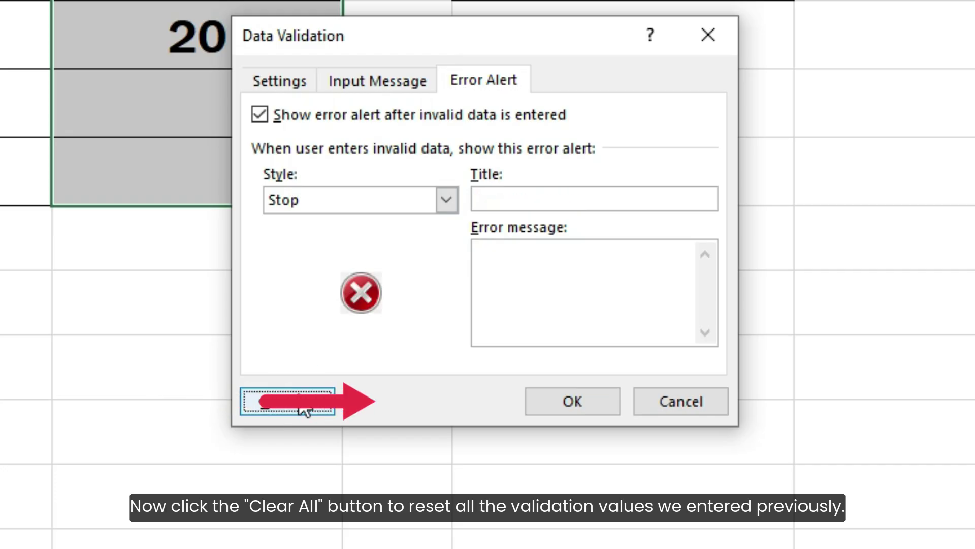
pyautogui.click(553, 402)
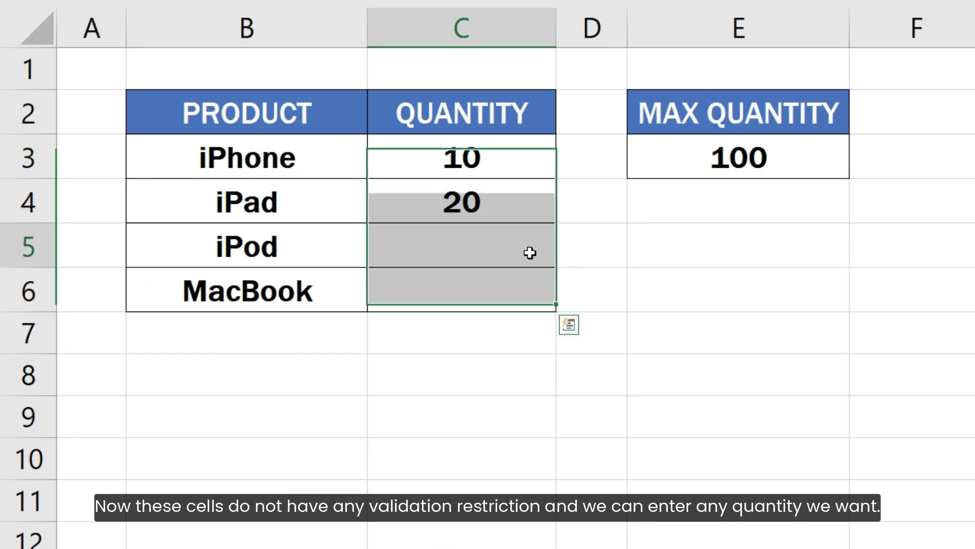
# Enter 90 for the iPod quantity and 200 for the MacBook quantity.
pyautogui.click(446, 201)
pyautogui.write('90')
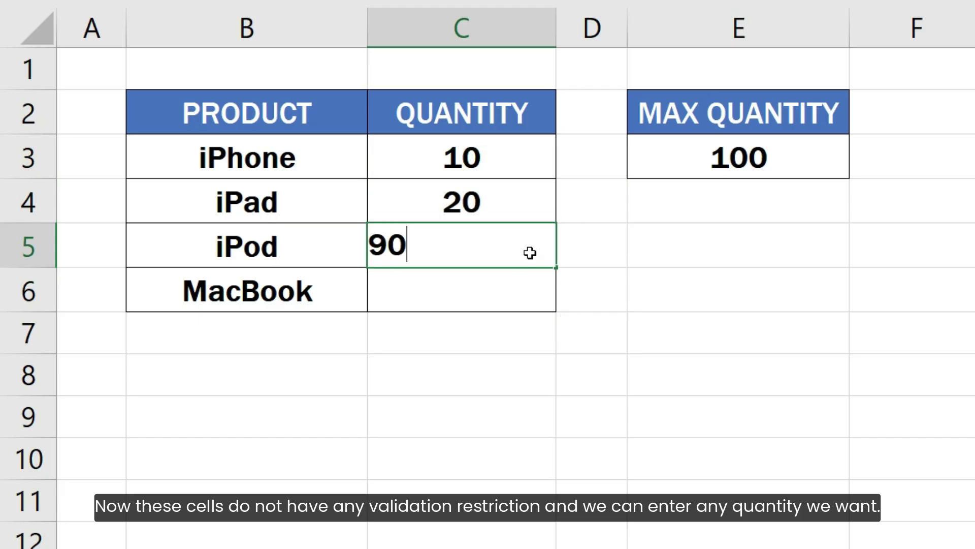
pyautogui.press('Return')
pyautogui.write('200')
pyautogui.press('Return')
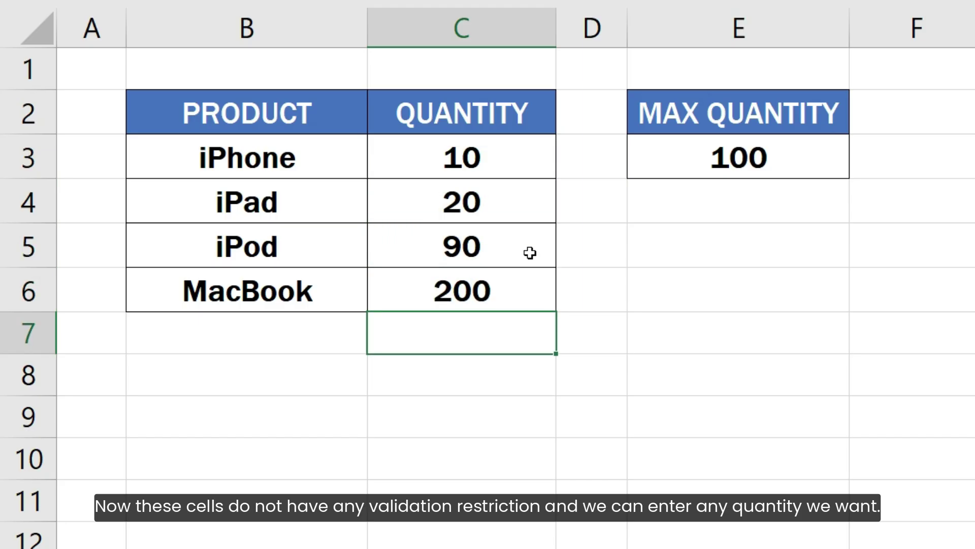